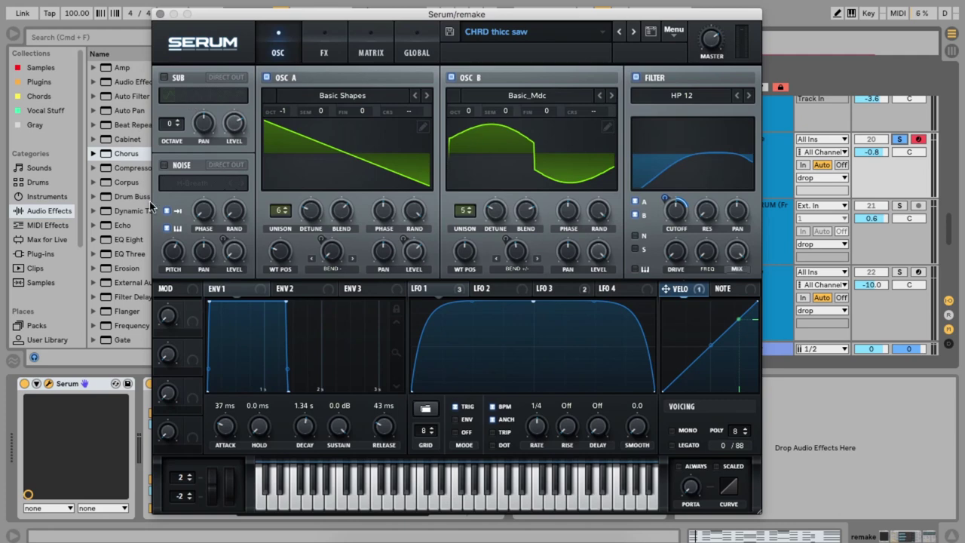
Turn on the phaser, compressor, EQ, filter and reverb in the effects rack
left_click(327, 39)
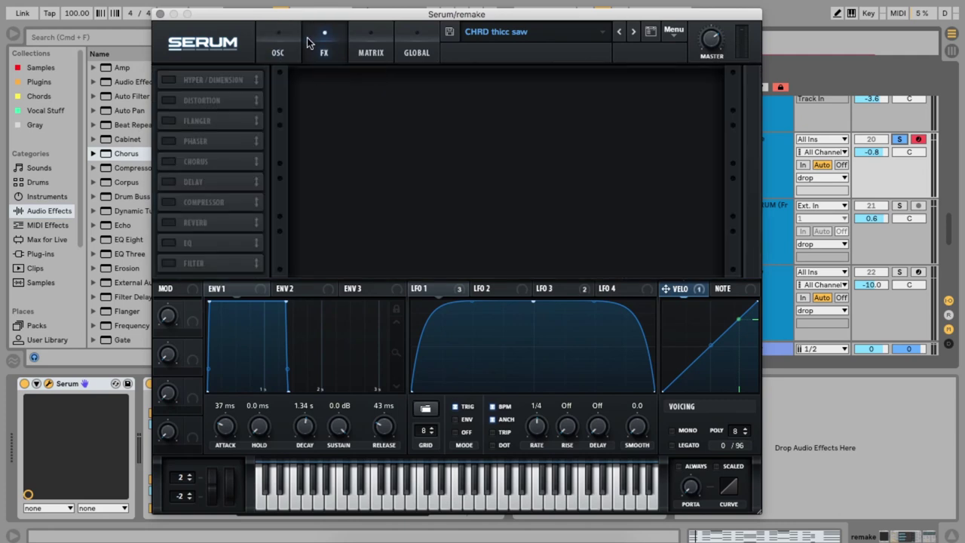
left_click(296, 37)
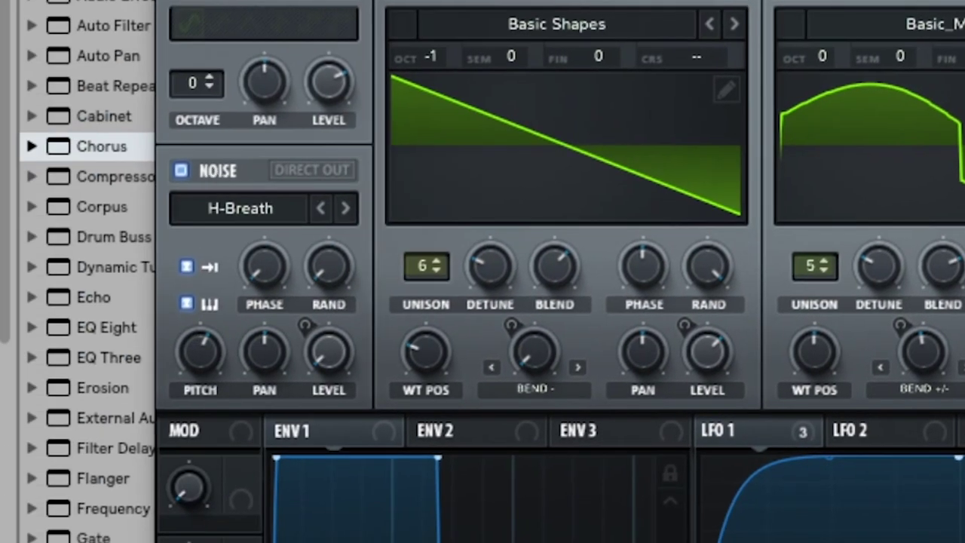
left_click(270, 69)
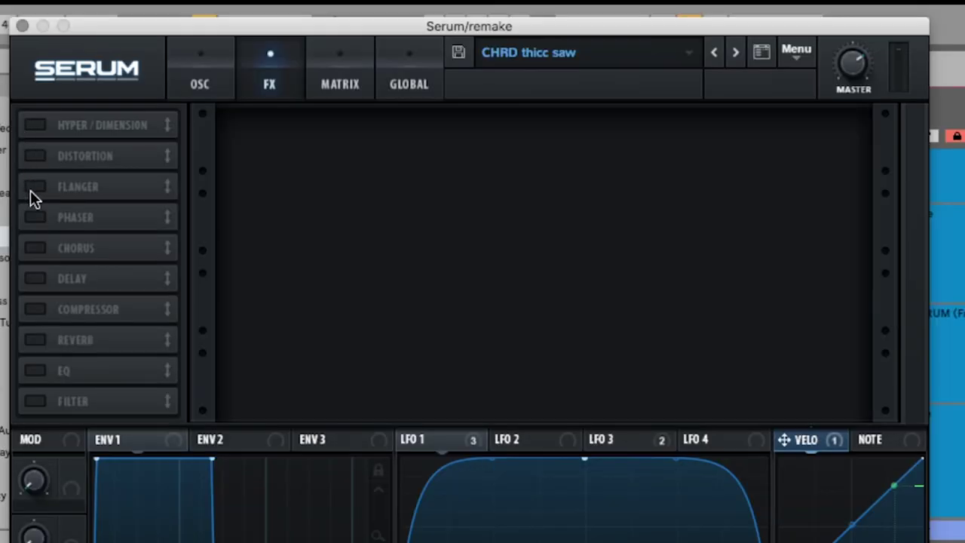
left_click(35, 218)
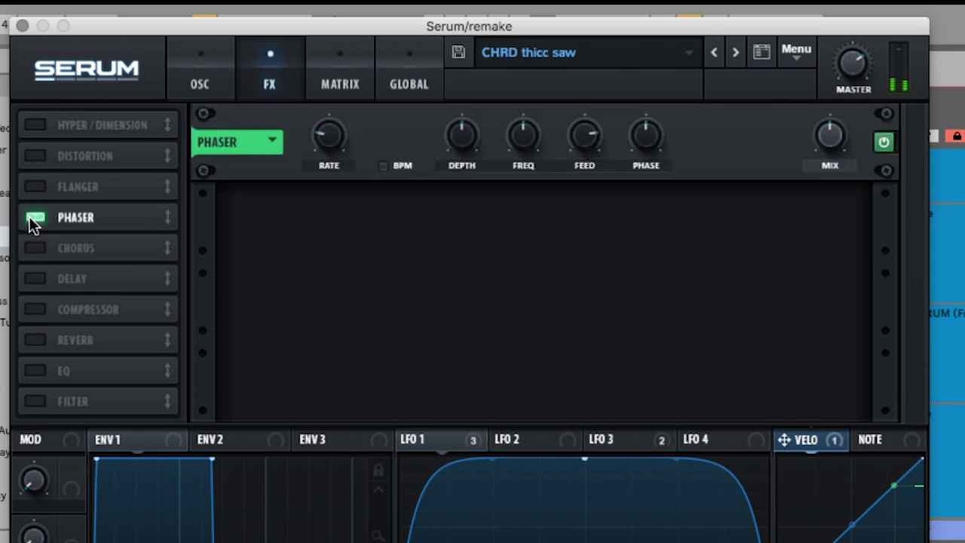
left_click(32, 309)
left_click(32, 372)
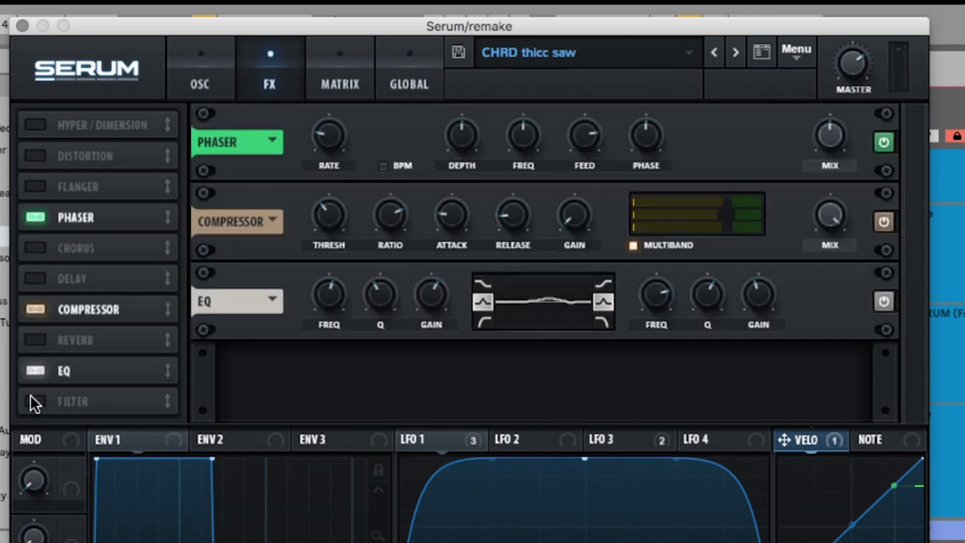
left_click(34, 401)
left_click(33, 341)
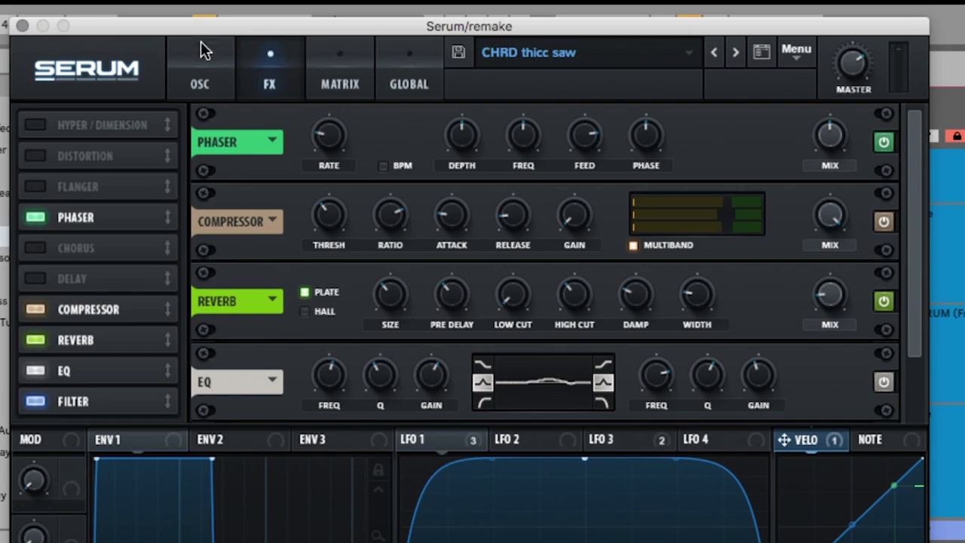
Return to the oscillators and load the Analog wavetable Basic Shapes in oscillator A
left_click(200, 60)
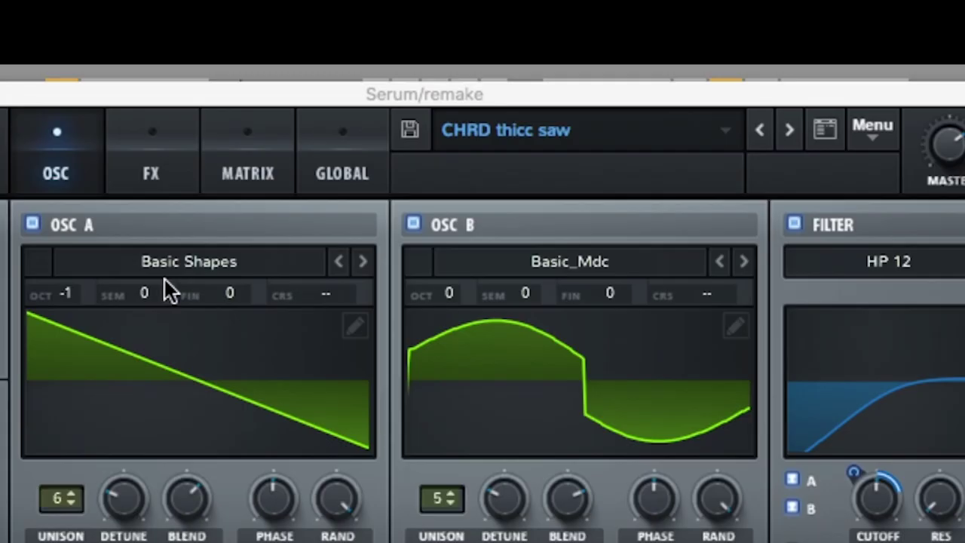
left_click(341, 96)
mouse_move(296, 277)
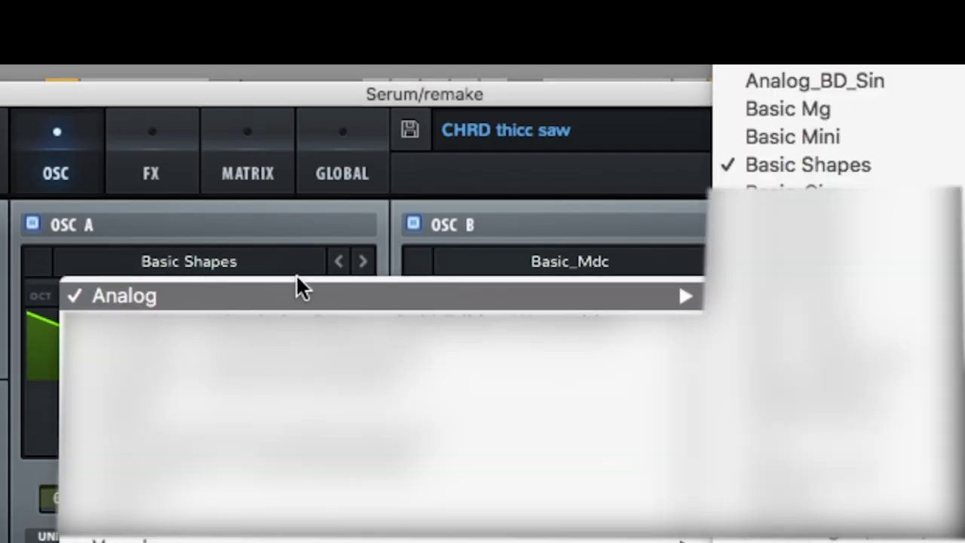
left_click(874, 166)
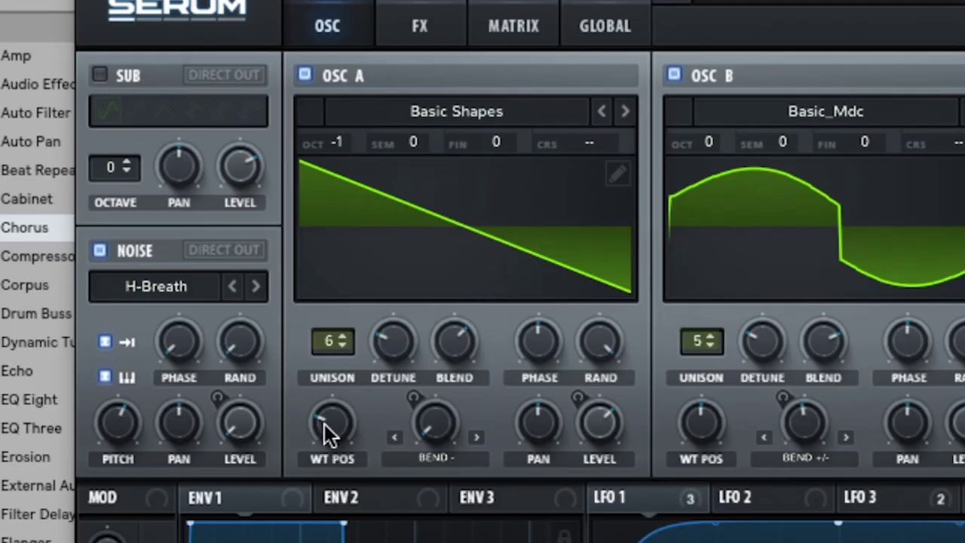
Set oscillator A's wavetable position and choose Bend - as its warp mode
mouse_move(324, 424)
left_mouse_down()
mouse_move(325, 513)
mouse_move(325, 424)
left_mouse_up()
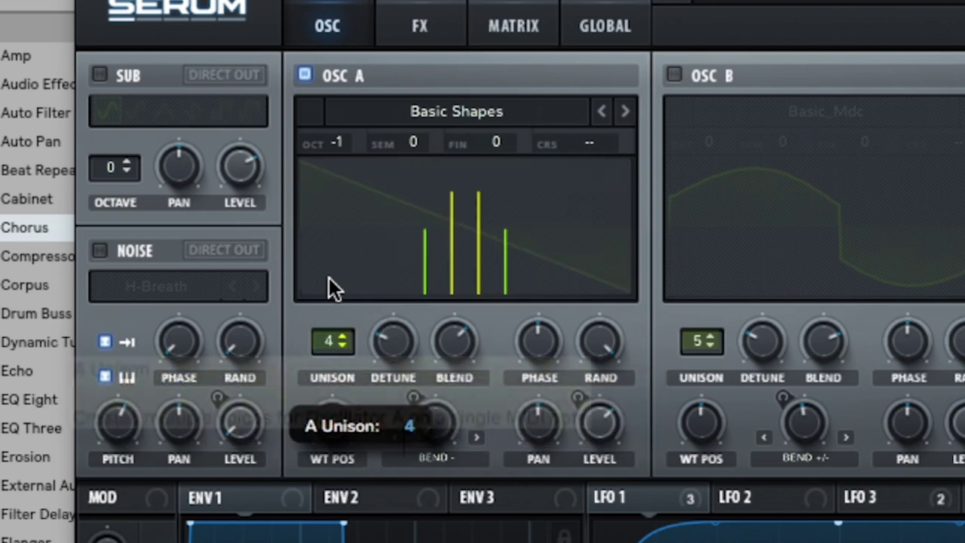
left_click_drag(329, 277, 331, 220)
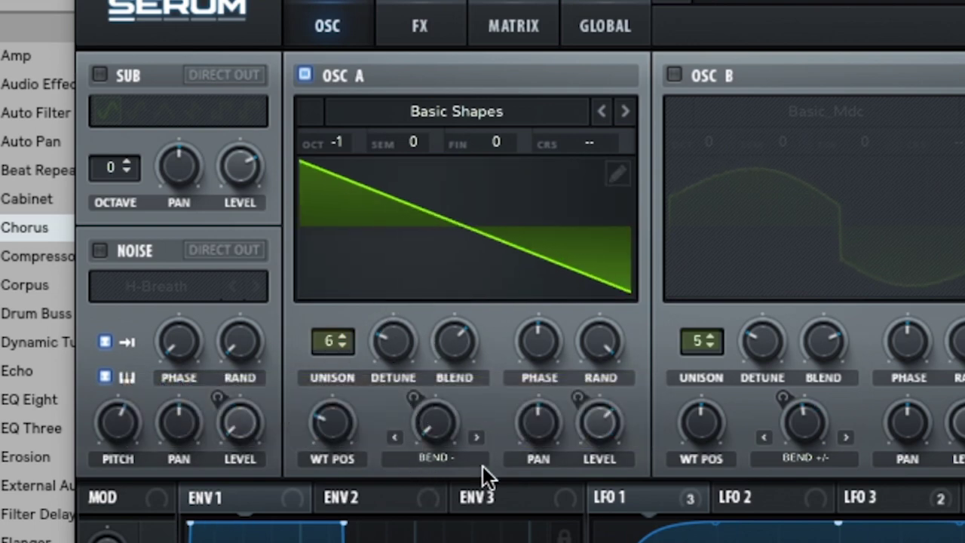
left_click(422, 458)
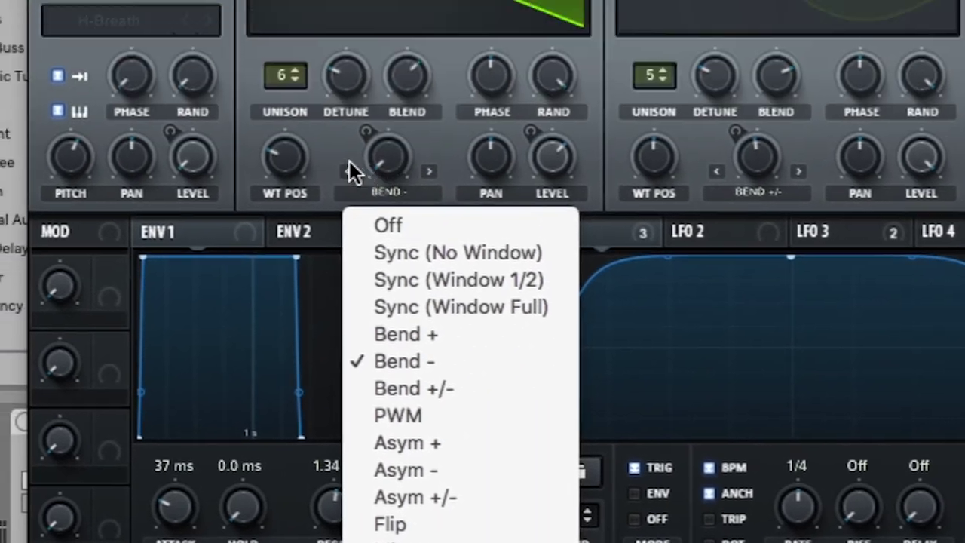
left_click(325, 7)
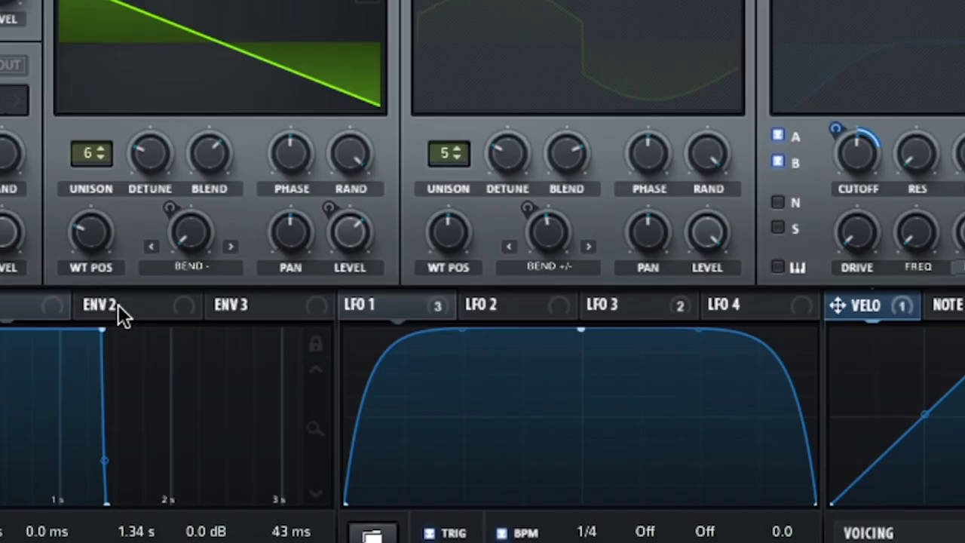
Inspect Envelope 2 and LFOs 1 to 3 and their modulation targets
left_click(113, 305)
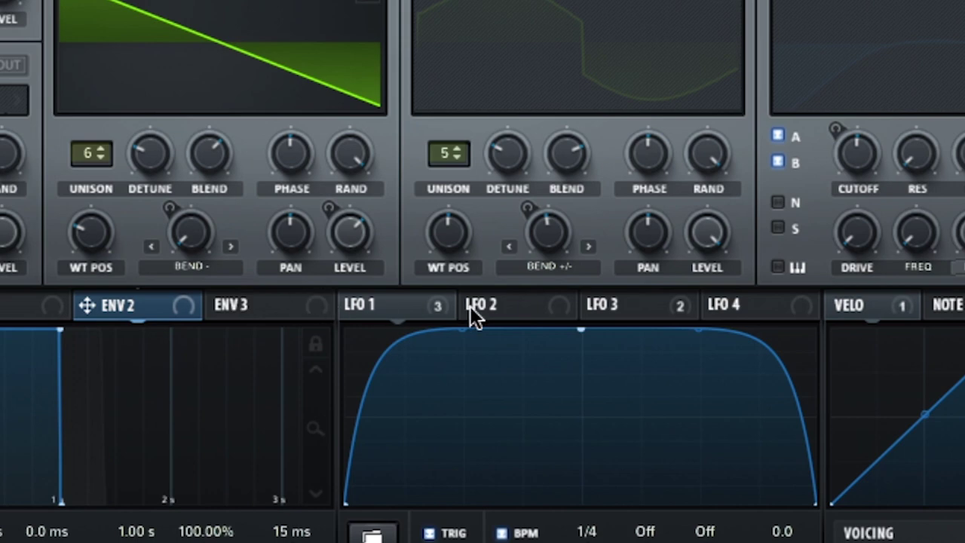
left_click(381, 305)
left_click(493, 307)
left_click(615, 309)
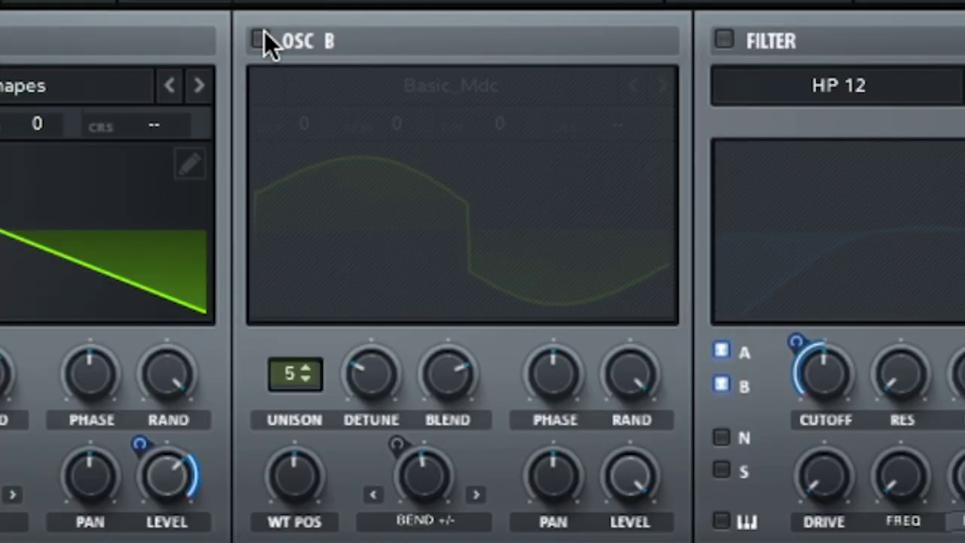
Enable oscillator B and load the Analog wavetable Basic_Mdc in it
left_click(260, 39)
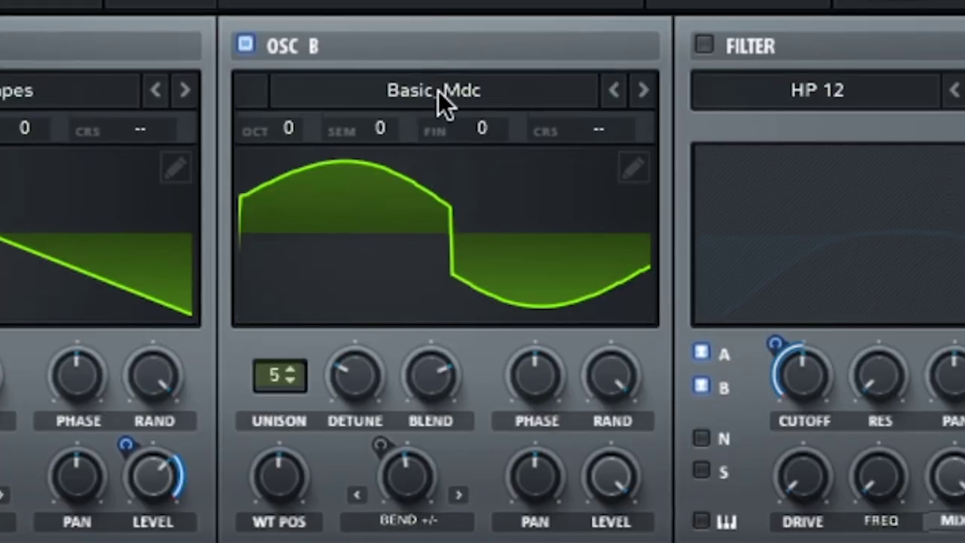
left_click(471, 87)
mouse_move(578, 127)
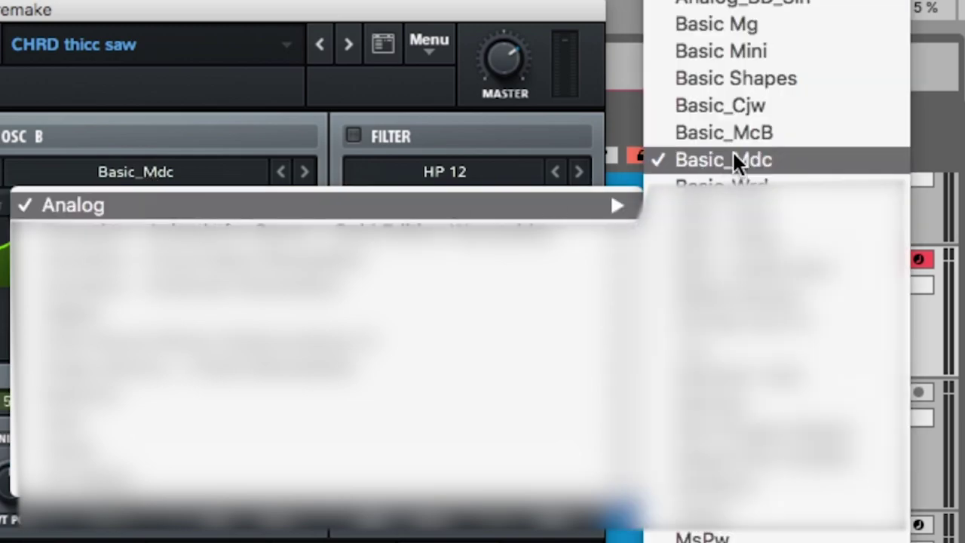
left_click(733, 158)
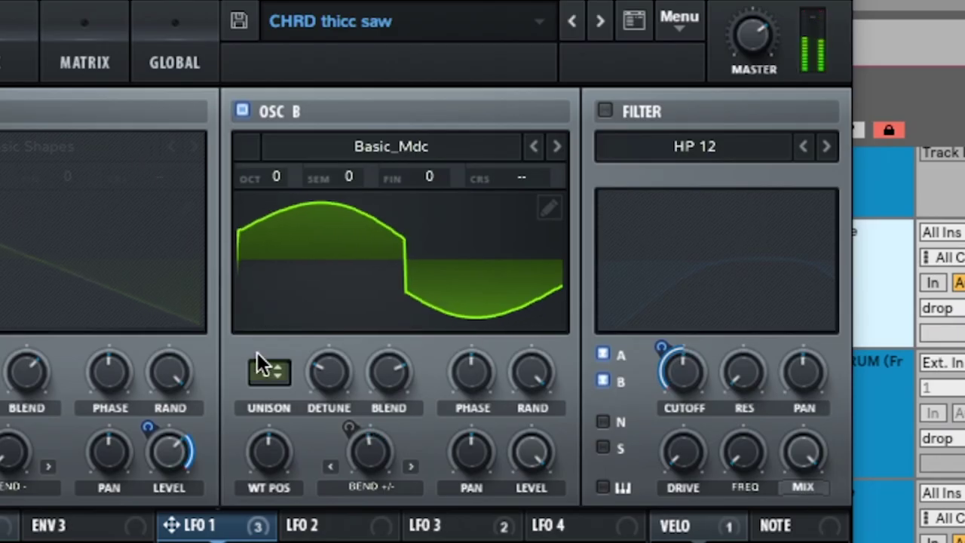
Set oscillator B to 5 unison voices with Bend +/- warp, and check its wavetable position
left_click_drag(266, 382, 264, 373)
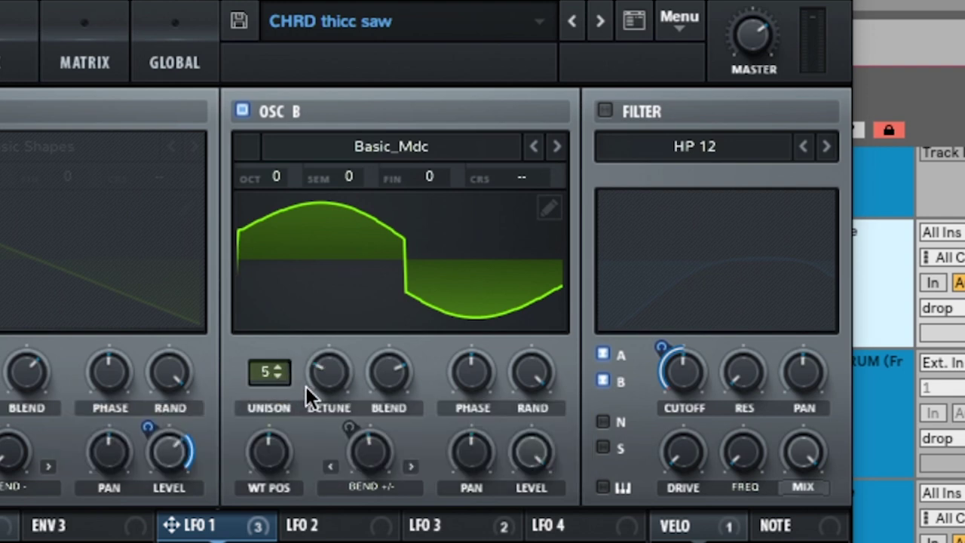
left_click_drag(269, 451, 233, 404)
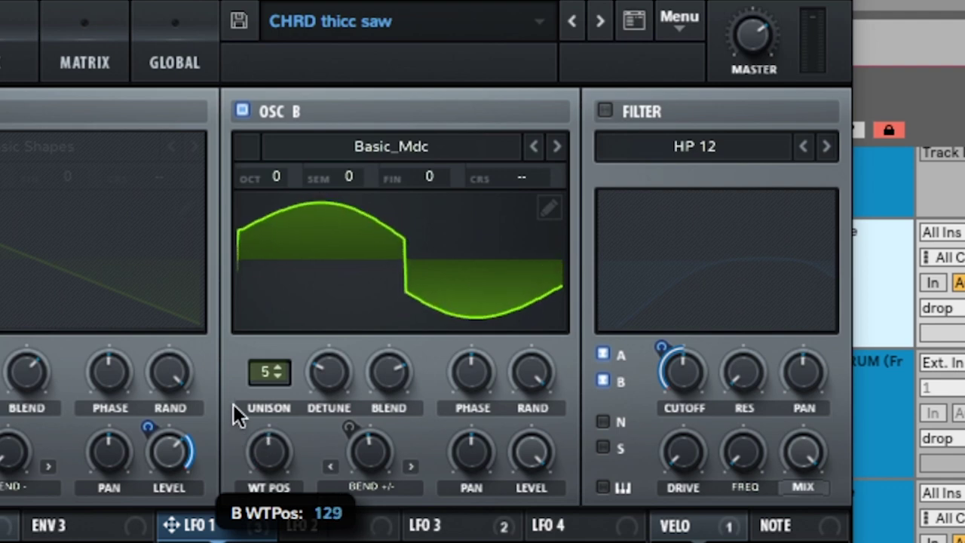
left_click(371, 490)
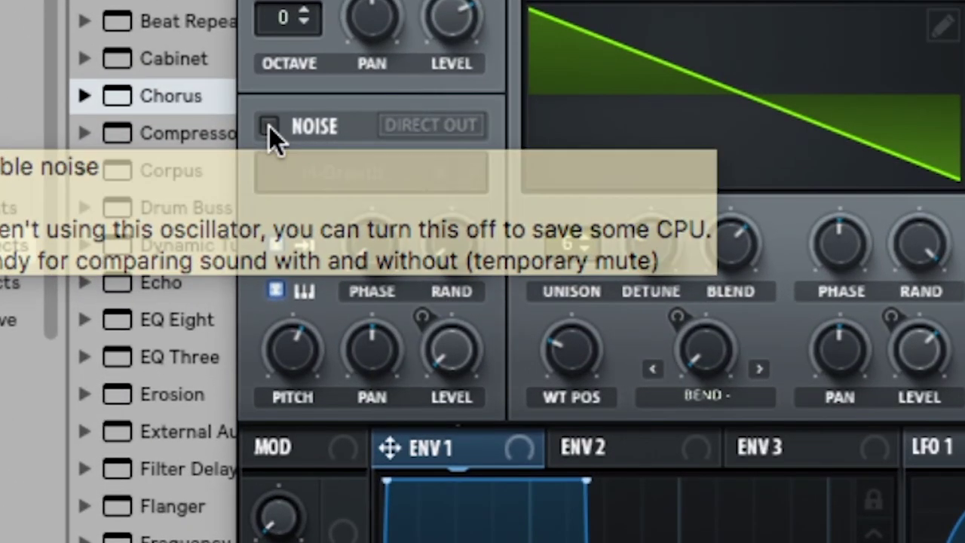
Enable the noise oscillator and load the H-Breath sample from the Organics group
left_click(332, 169)
mouse_move(339, 346)
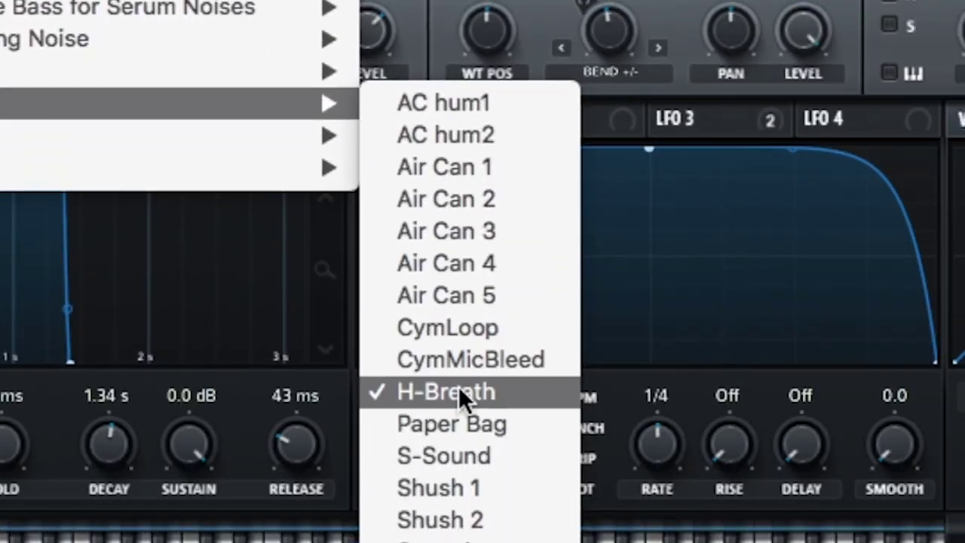
left_click(458, 388)
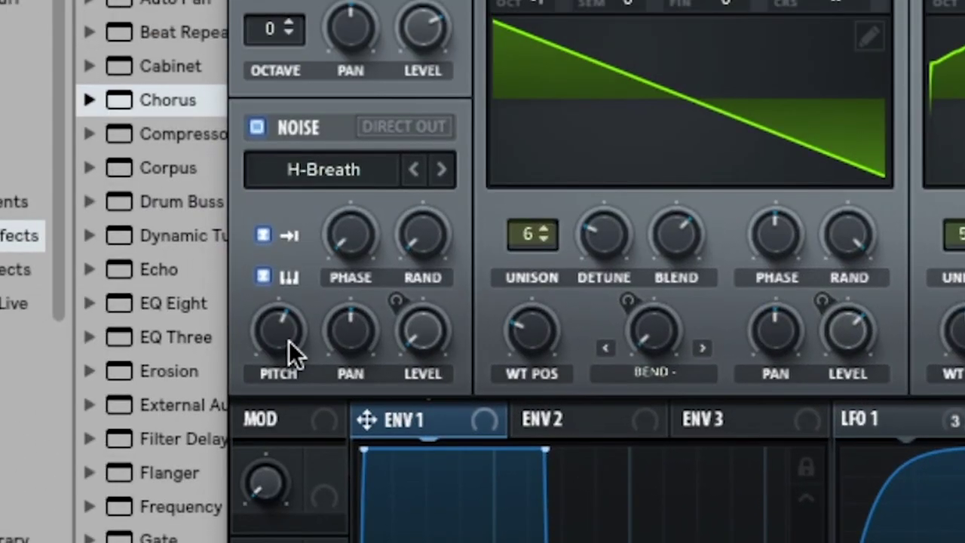
mouse_move(289, 340)
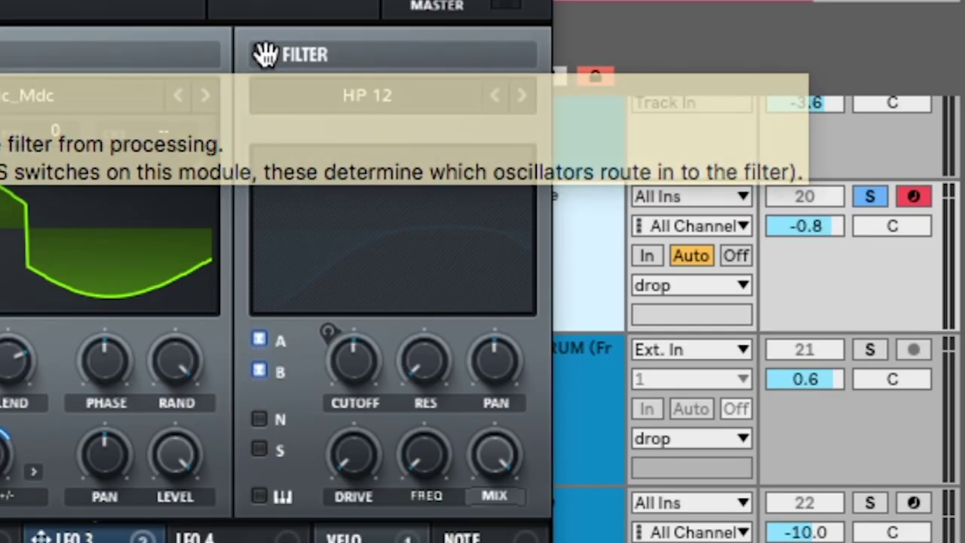
Enable the filter and choose HP 12 from the Multi group as its type
left_click(637, 78)
left_click(367, 102)
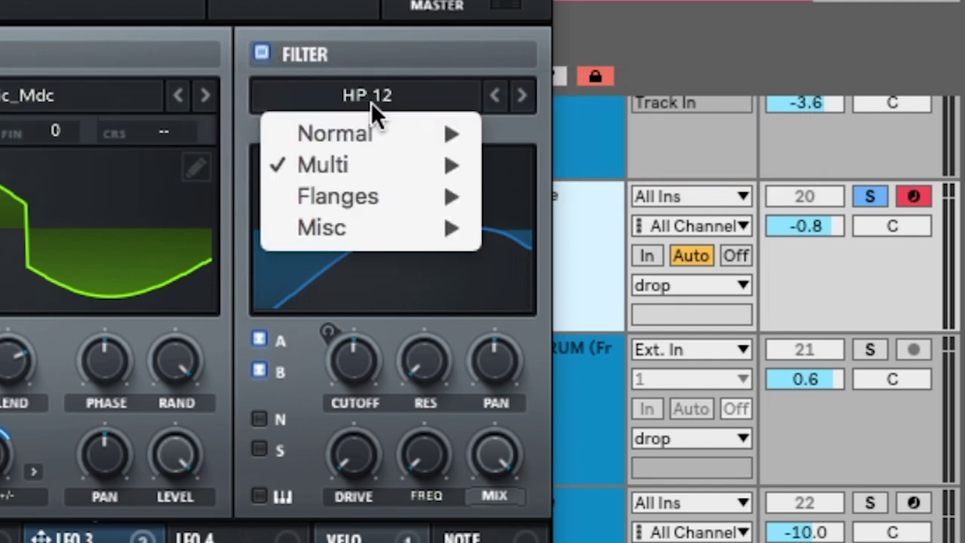
mouse_move(372, 168)
left_click(568, 349)
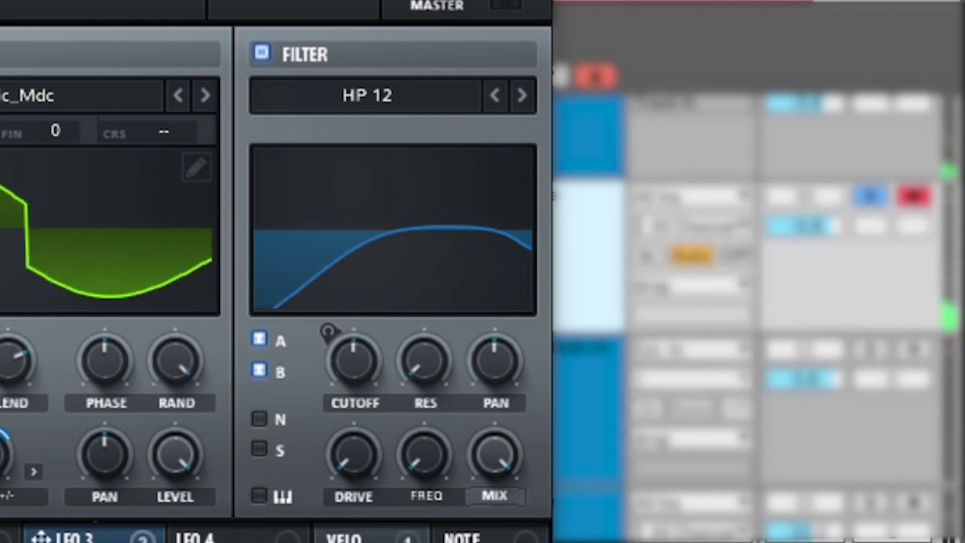
Assign velocity as a modulation source to the filter cutoff
left_click(193, 178)
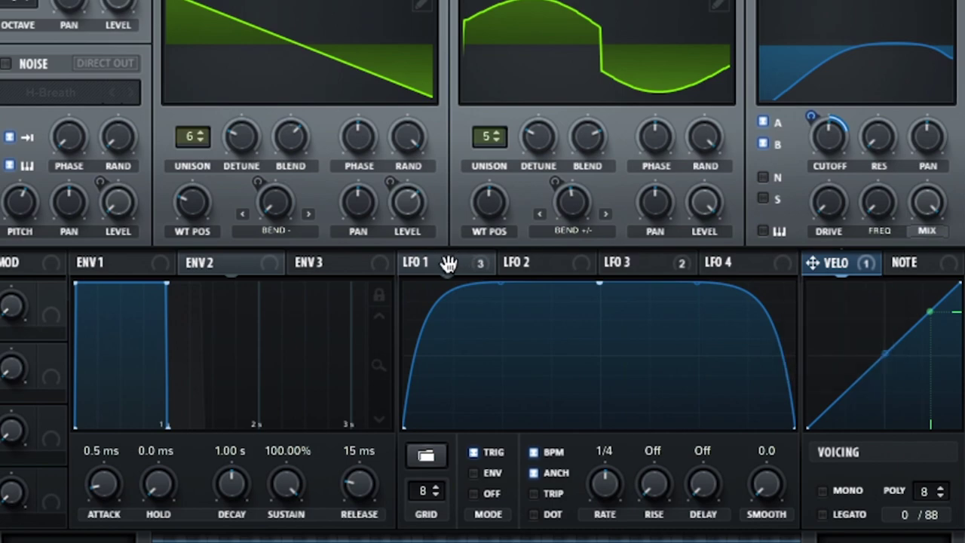
left_click_drag(832, 258, 834, 129)
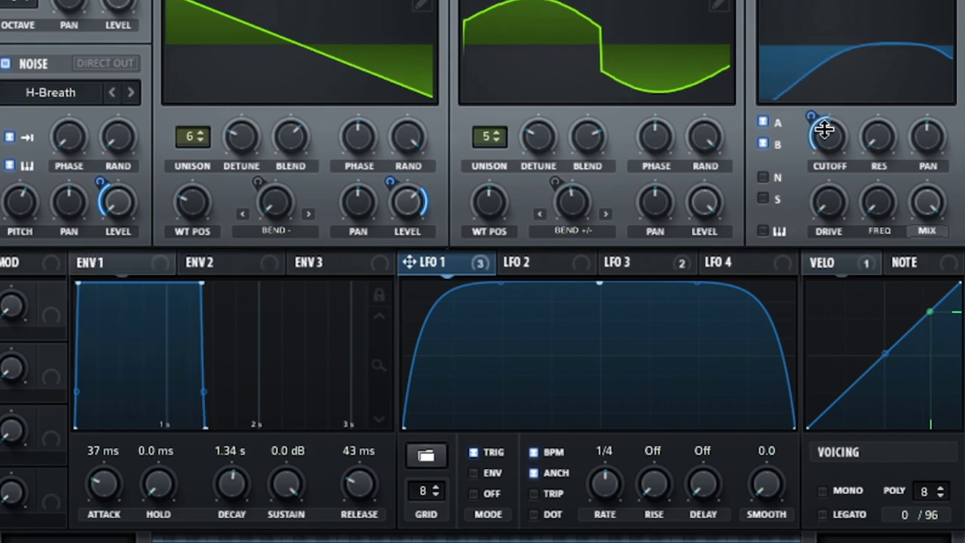
mouse_move(824, 129)
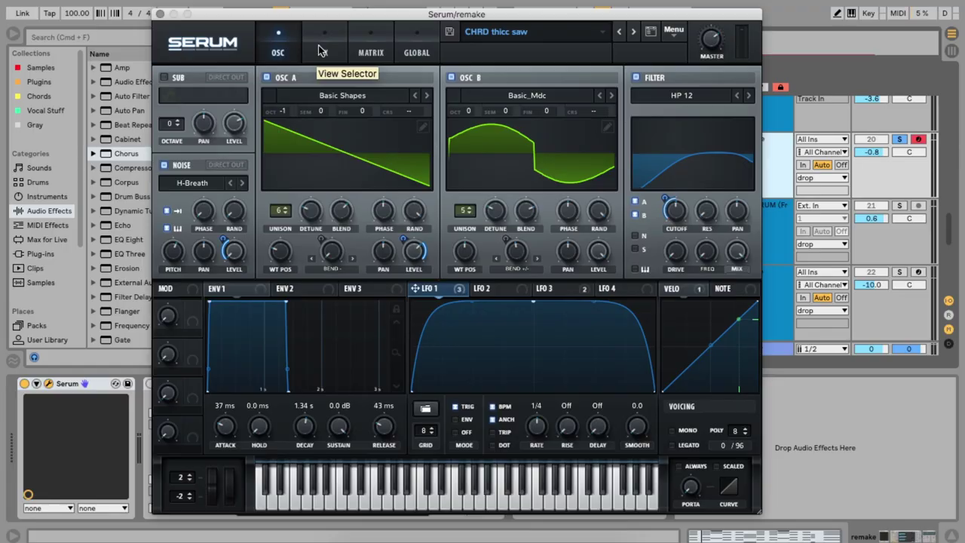
Enable the compressor, EQ, phaser, reverb and filter in the effects rack
left_click(318, 45)
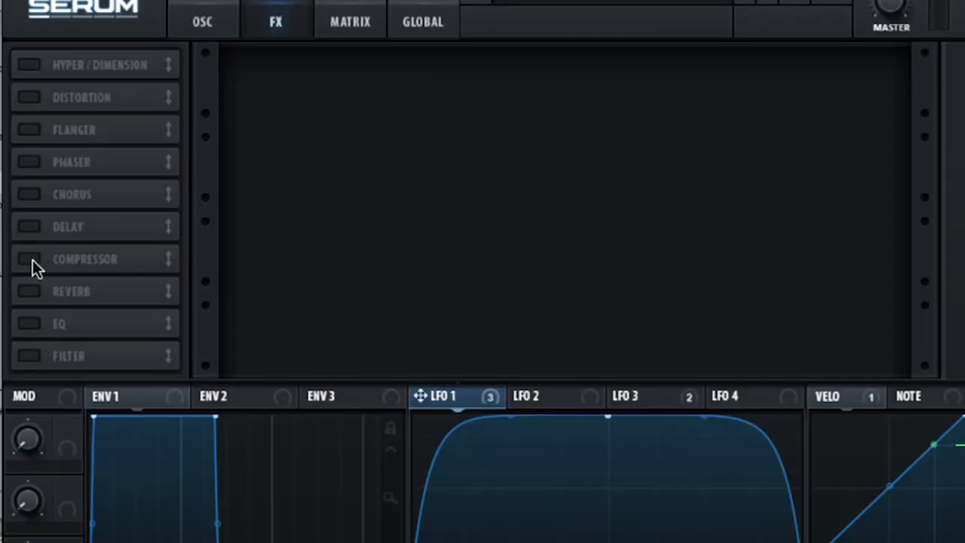
left_click(28, 259)
left_click(28, 324)
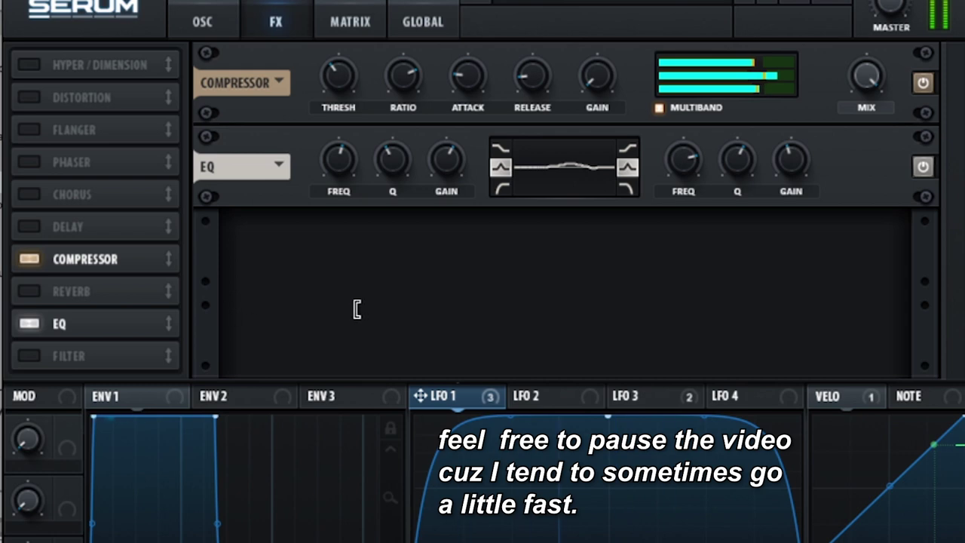
left_click(28, 162)
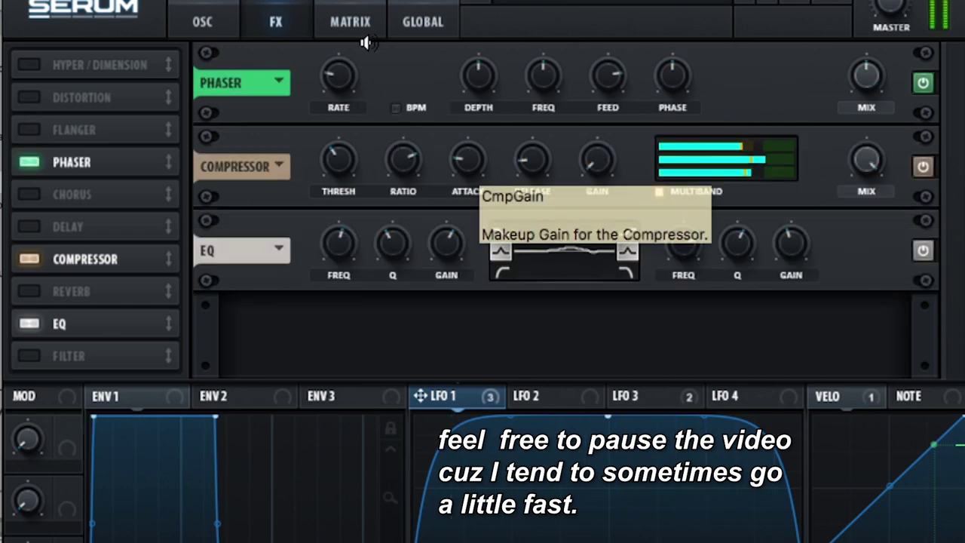
left_click(29, 291)
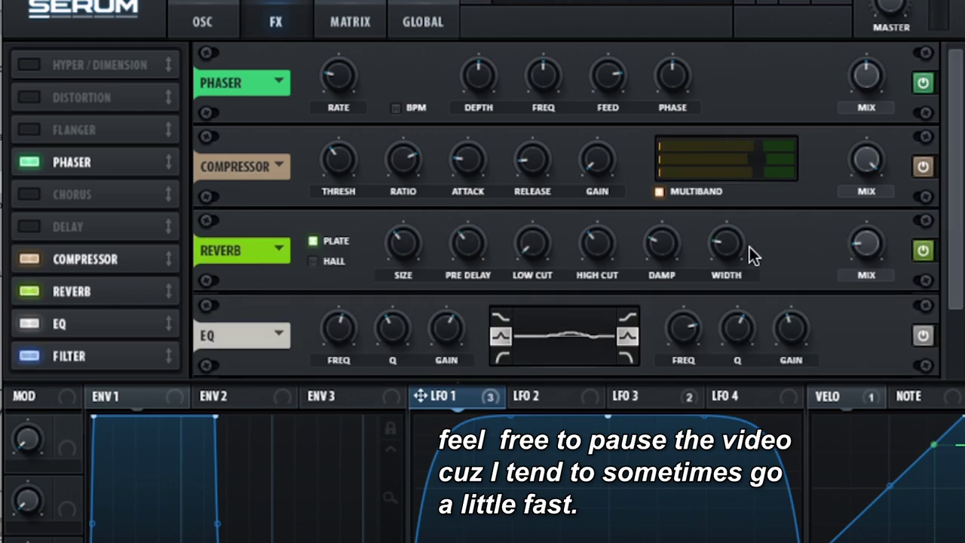
scroll(949, 255, "down", 3)
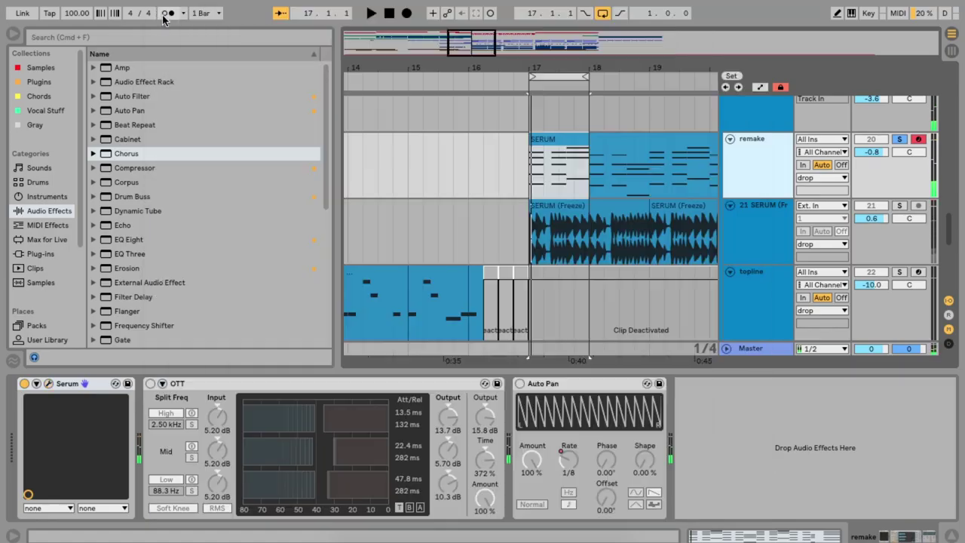
Close the synth window, turn on the remake track's OTT and Auto Pan devices, and play the loop from bar 17
left_click(159, 14)
left_click(149, 384)
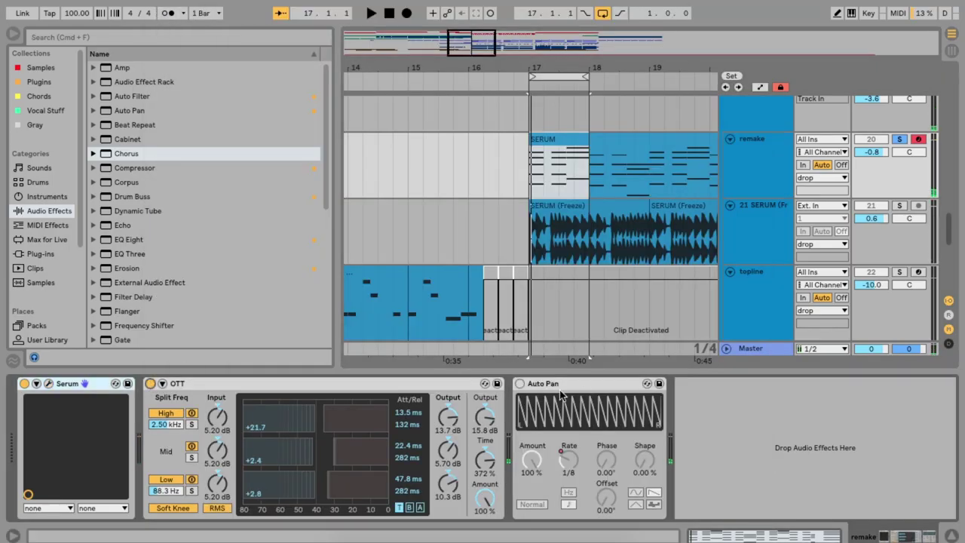
left_click(519, 383)
scroll(575, 273, "up", 1)
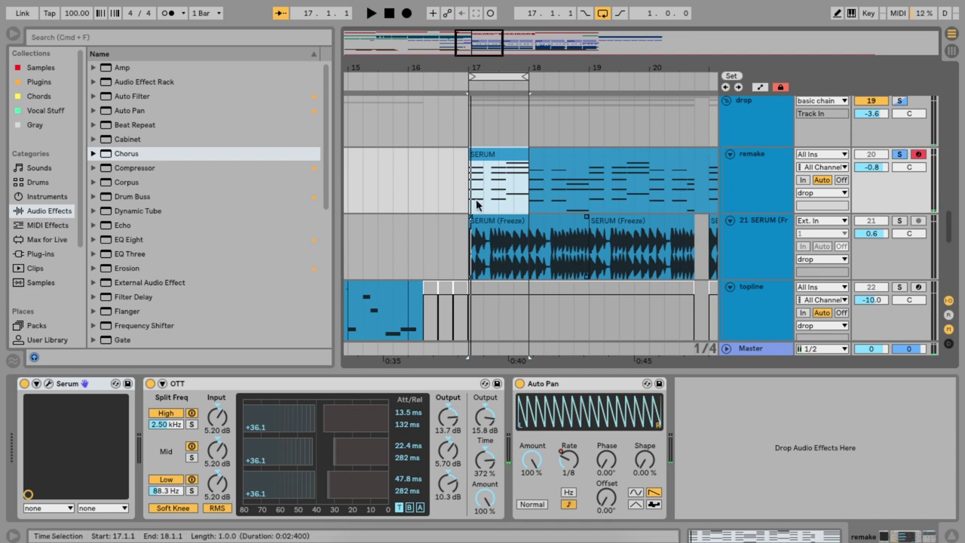
key("space")
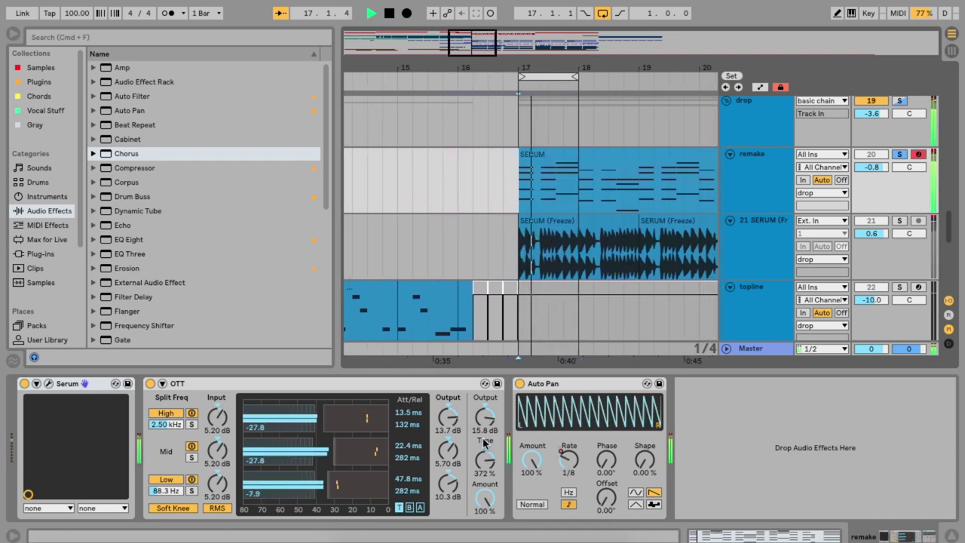
Stop playback and check which wavetables oscillators A and B use in the bass remake synth
key("space")
scroll(553, 287, "down", 5)
scroll(573, 268, "up", 4)
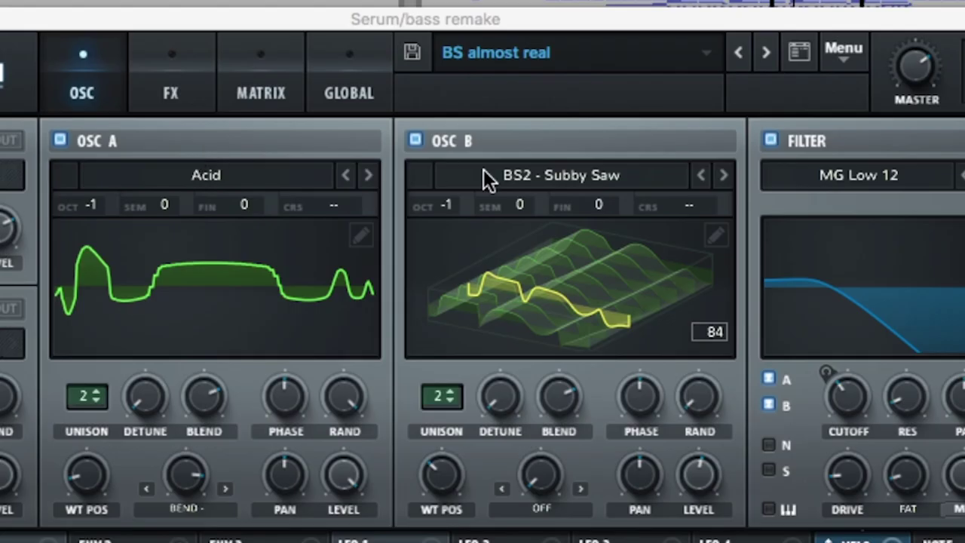
left_click(211, 172)
mouse_move(233, 207)
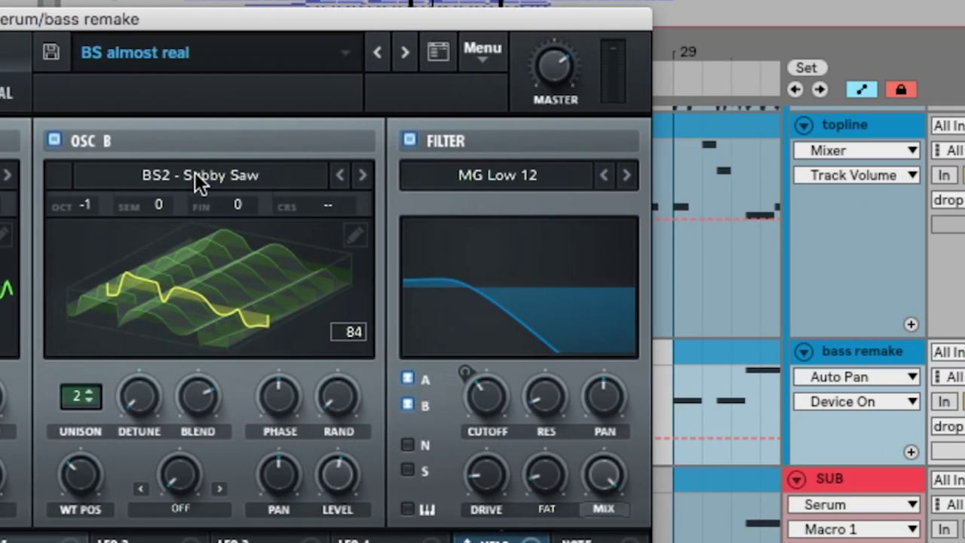
left_click(197, 174)
mouse_move(238, 197)
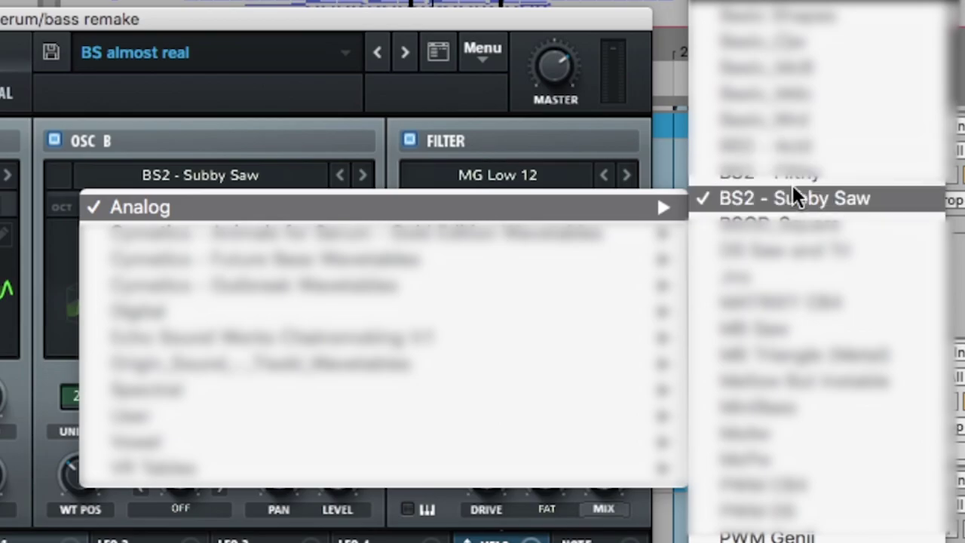
Turn off oscillator B and fine-tune oscillator A's detune and wavetable position, leaving its warp mode on Bend -
left_click(472, 101)
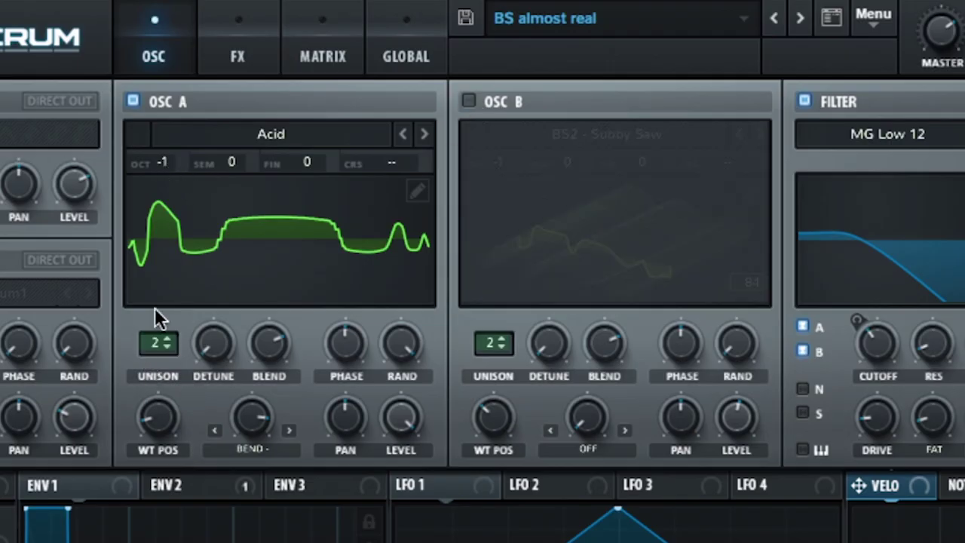
left_click_drag(206, 342, 207, 354)
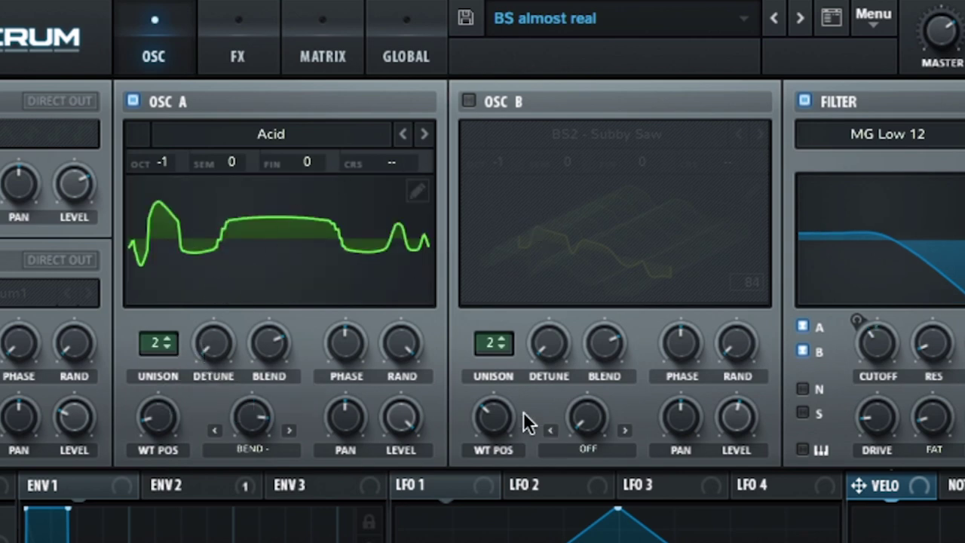
left_click(240, 449)
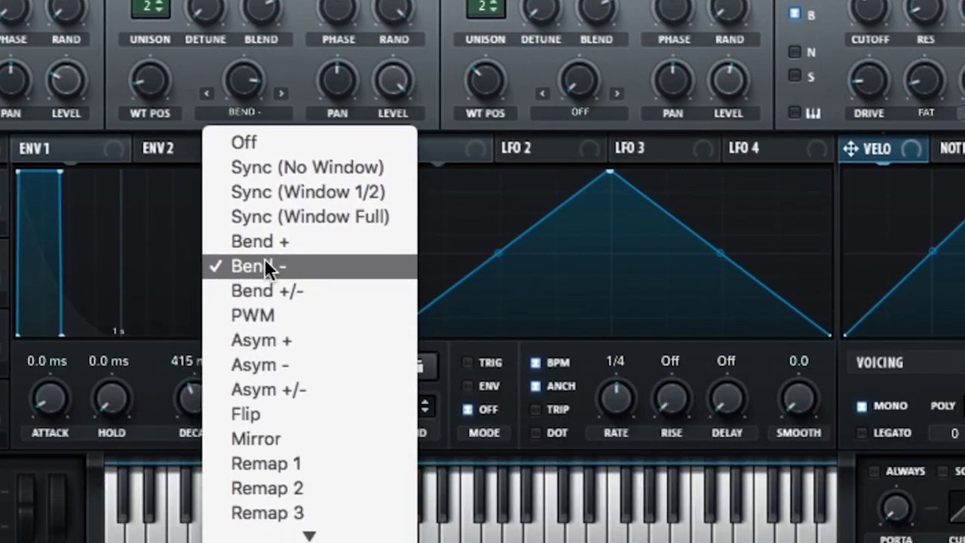
left_click(265, 245)
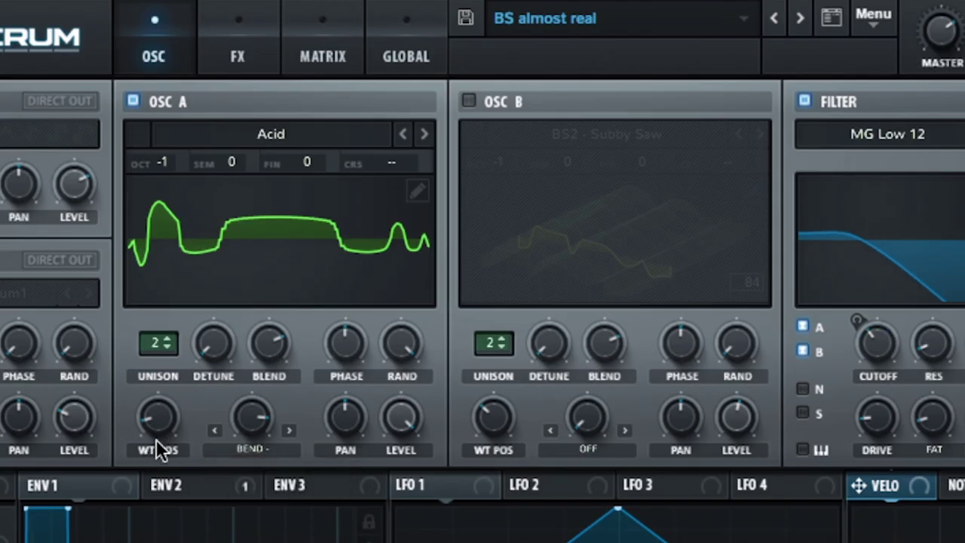
mouse_move(156, 439)
left_mouse_down()
mouse_move(155, 377)
mouse_move(143, 436)
left_mouse_up()
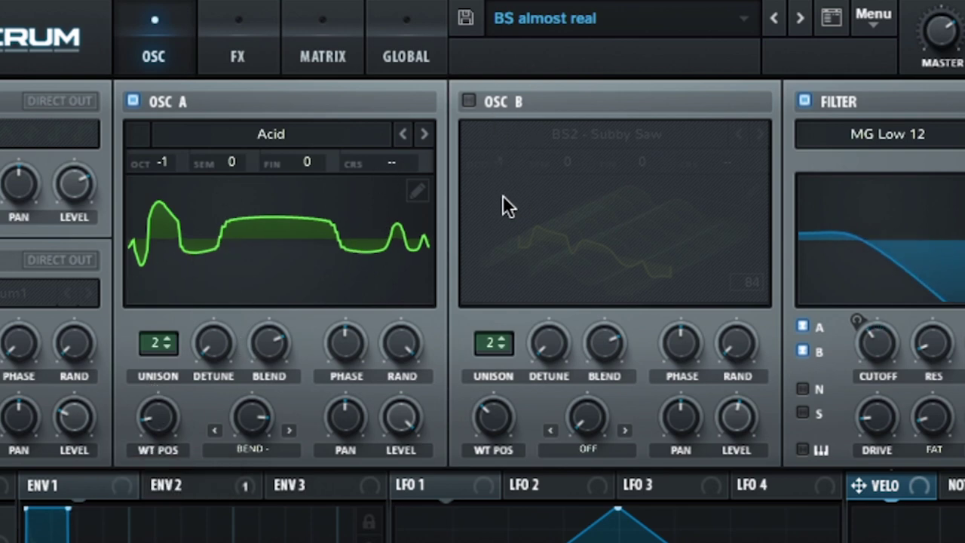
Isolate oscillator B, set its wavetable position to 76 and adjust its level
left_click(495, 101)
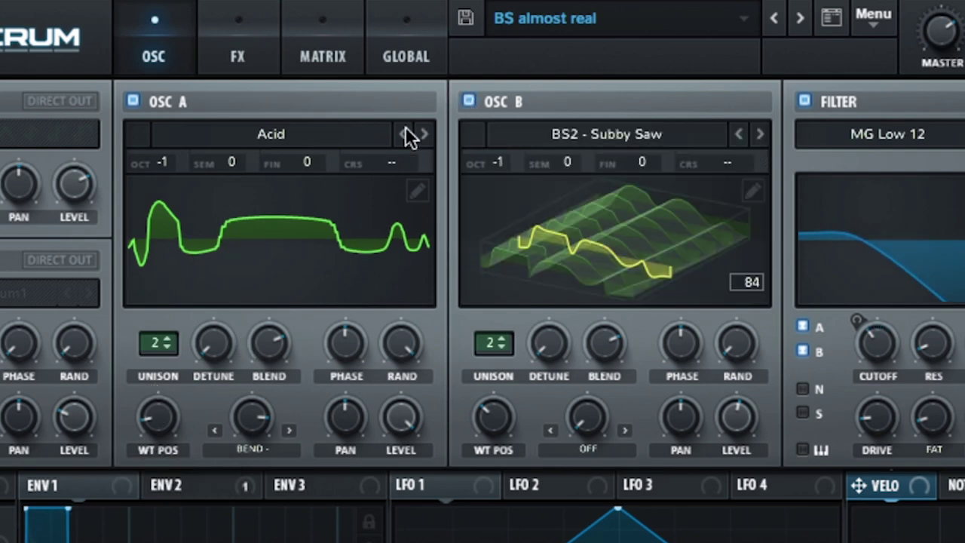
left_click(132, 101)
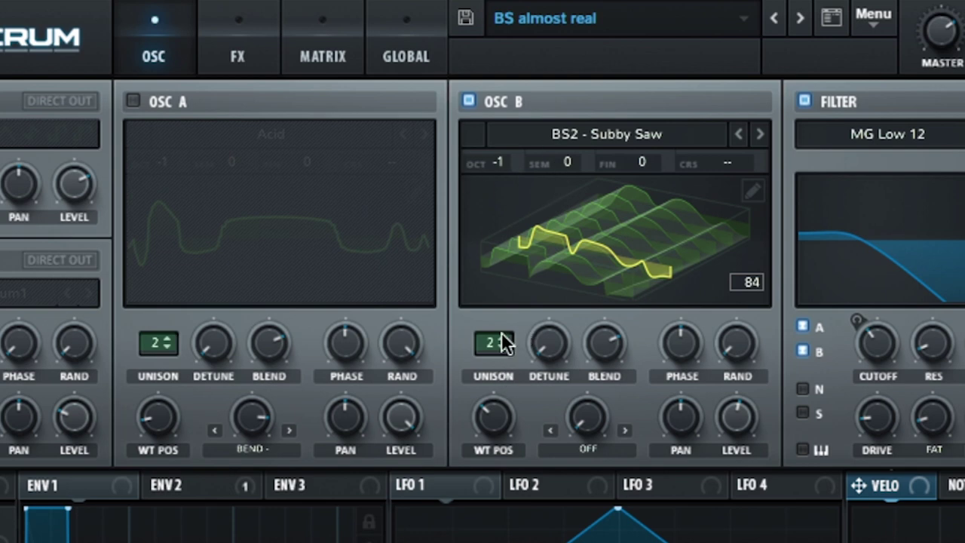
left_click_drag(502, 418, 503, 426)
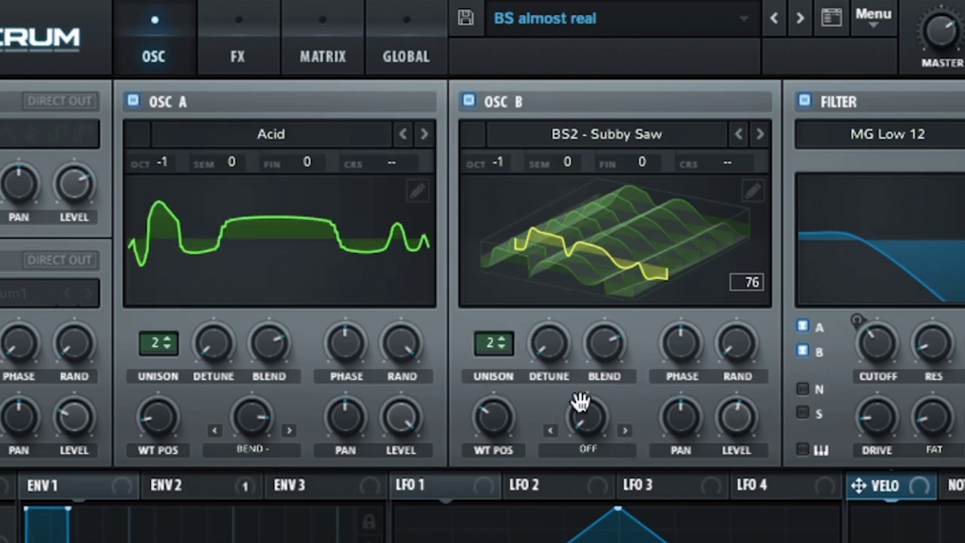
mouse_move(736, 443)
left_click_drag(737, 443, 740, 420)
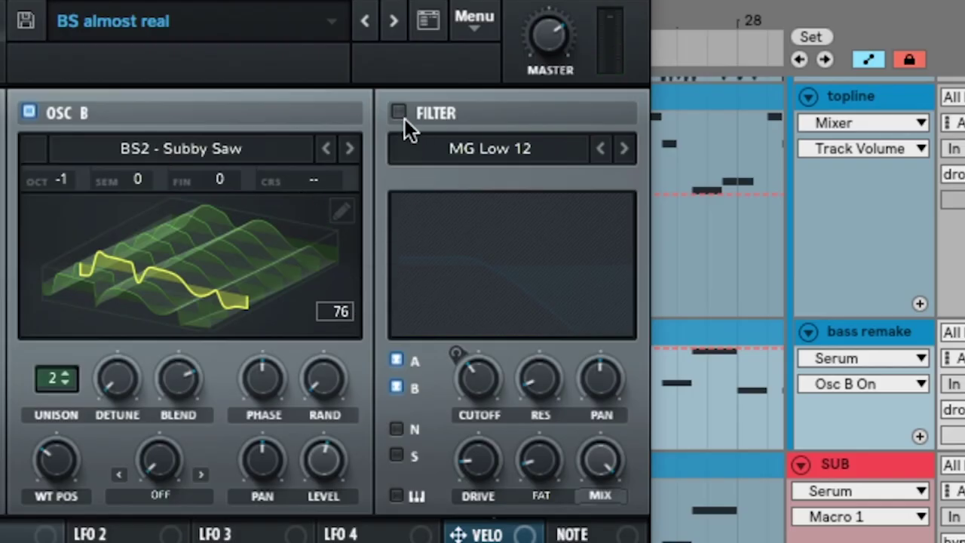
Turn on the filter and check that its type is MG Low 12 from the Normal group
left_click(400, 112)
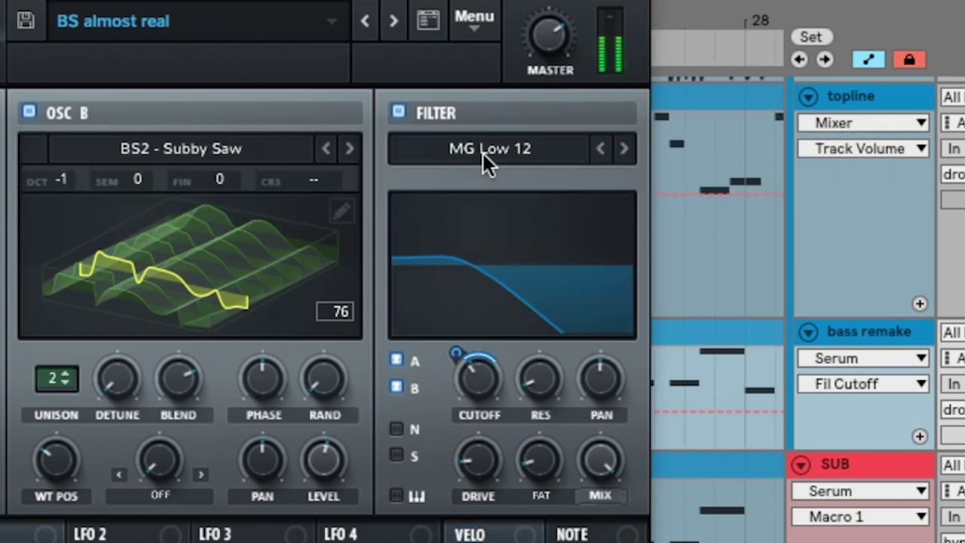
left_click(483, 150)
mouse_move(482, 182)
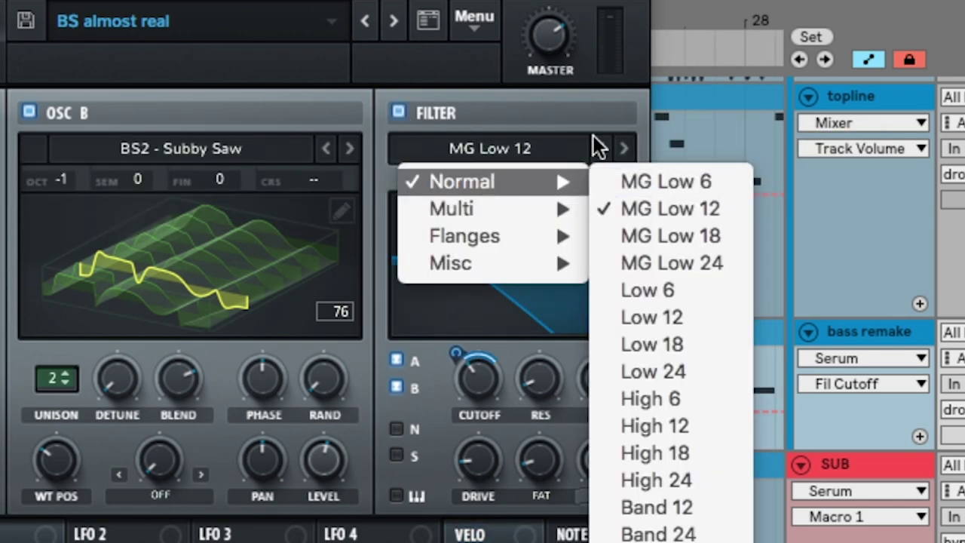
left_click(559, 109)
Listen to the bass with the filter bypassed, turn the filter back on and inspect its cutoff
left_click(400, 113)
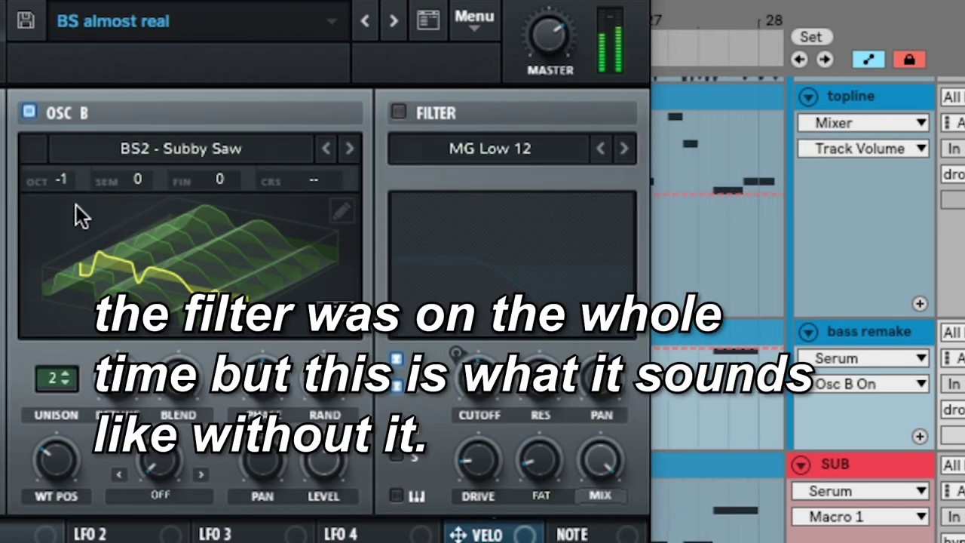
key("space")
left_click(400, 112)
left_click(482, 384)
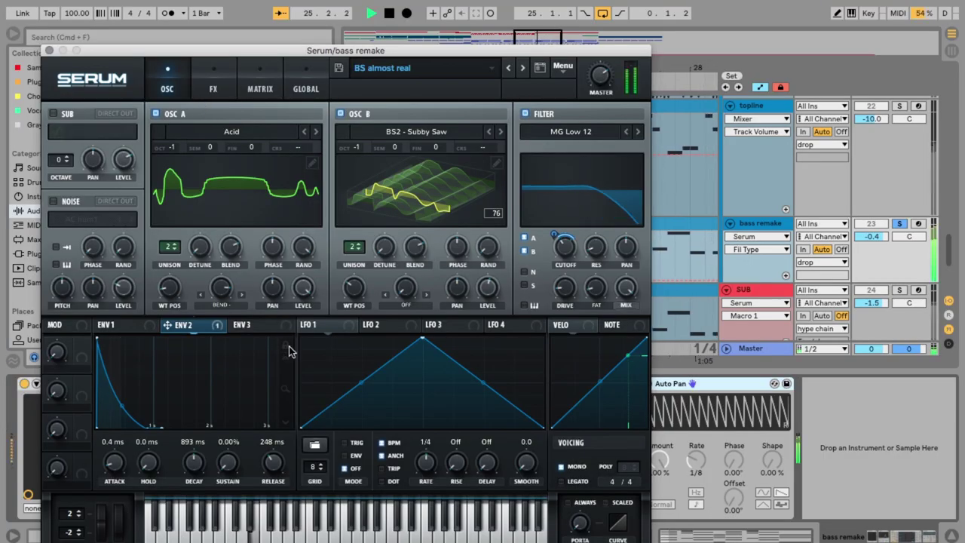
Show the bass patch's effects rack and bypass its compressor
left_click(213, 78)
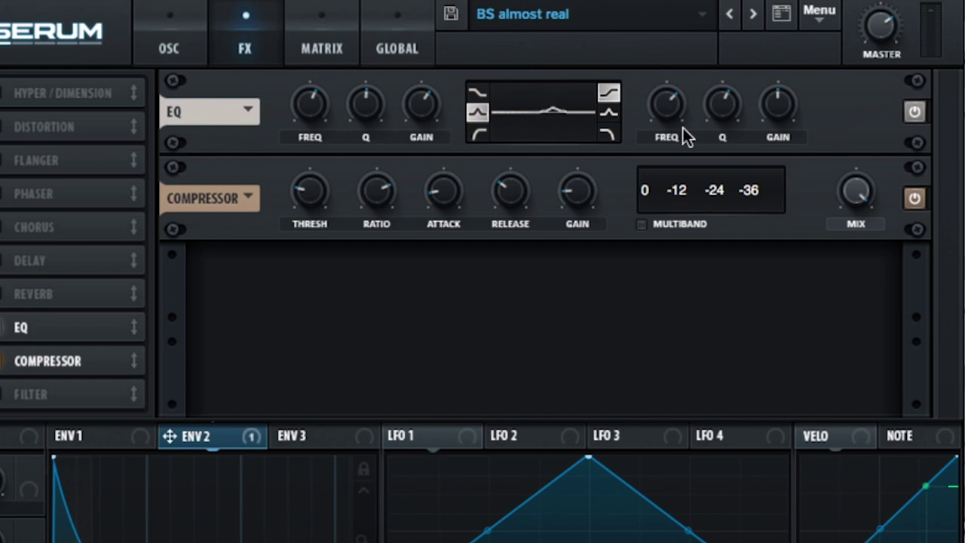
left_click(913, 193)
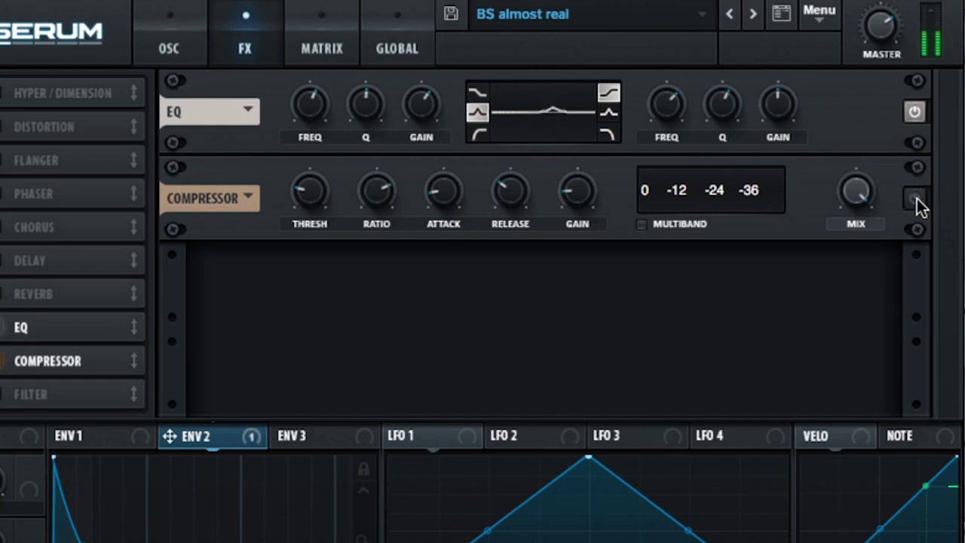